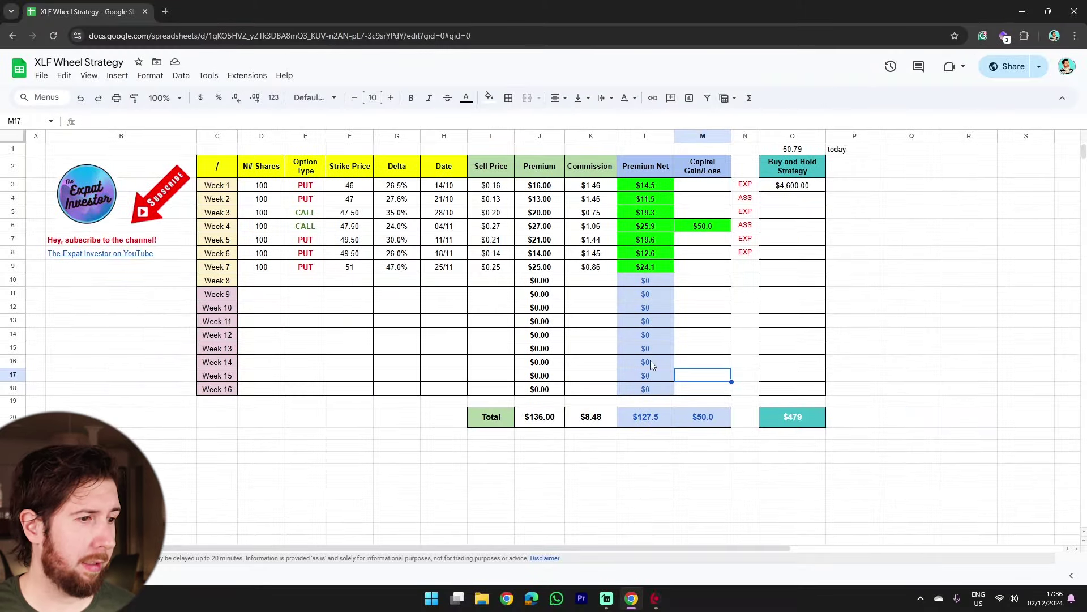
# - Switch to Interactive Brokers, open the option chain for XLF on ARCA, and turn off the Strategy Builder
pyautogui.click(655, 598)
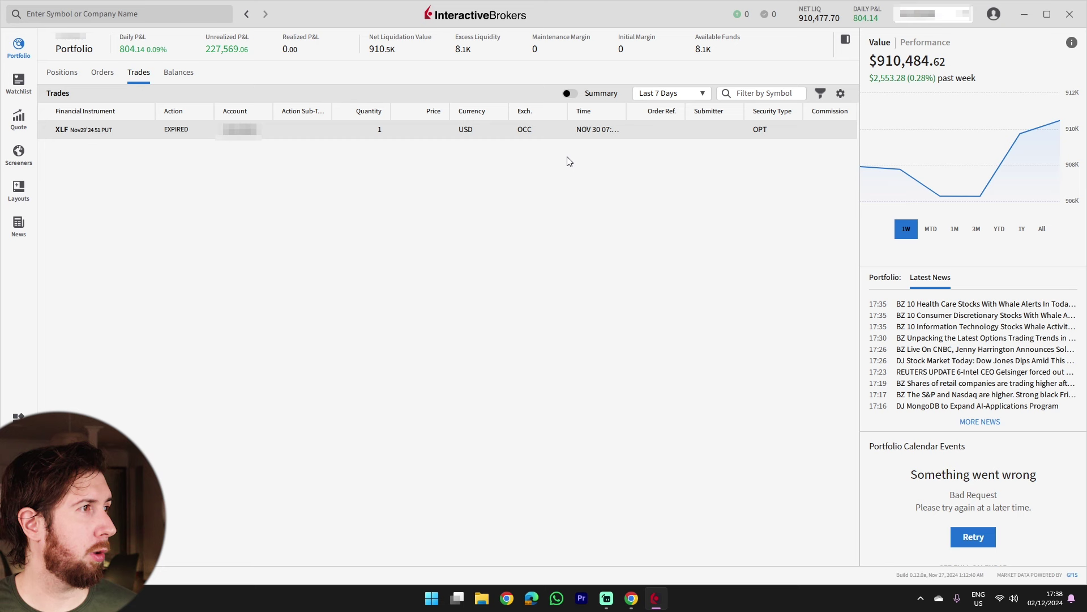
pyautogui.click(152, 15)
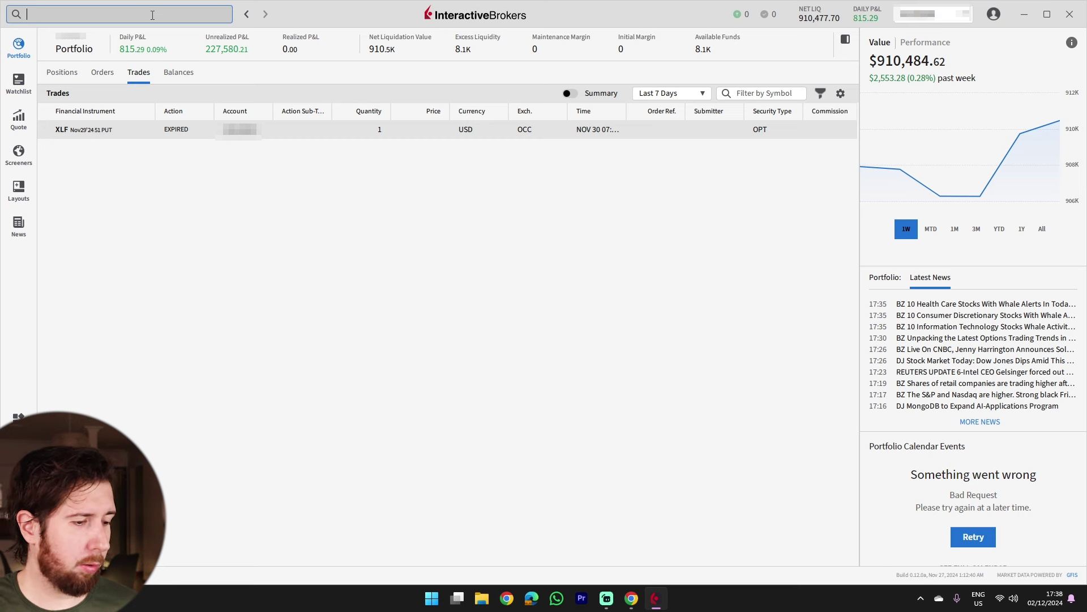
pyautogui.write('xlf')
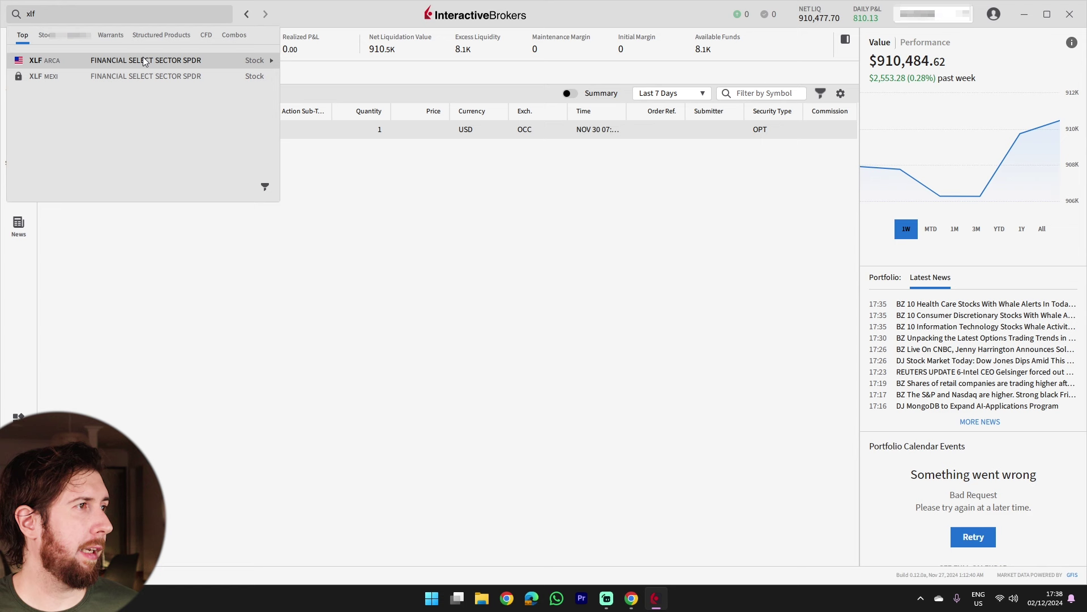
pyautogui.click(143, 60)
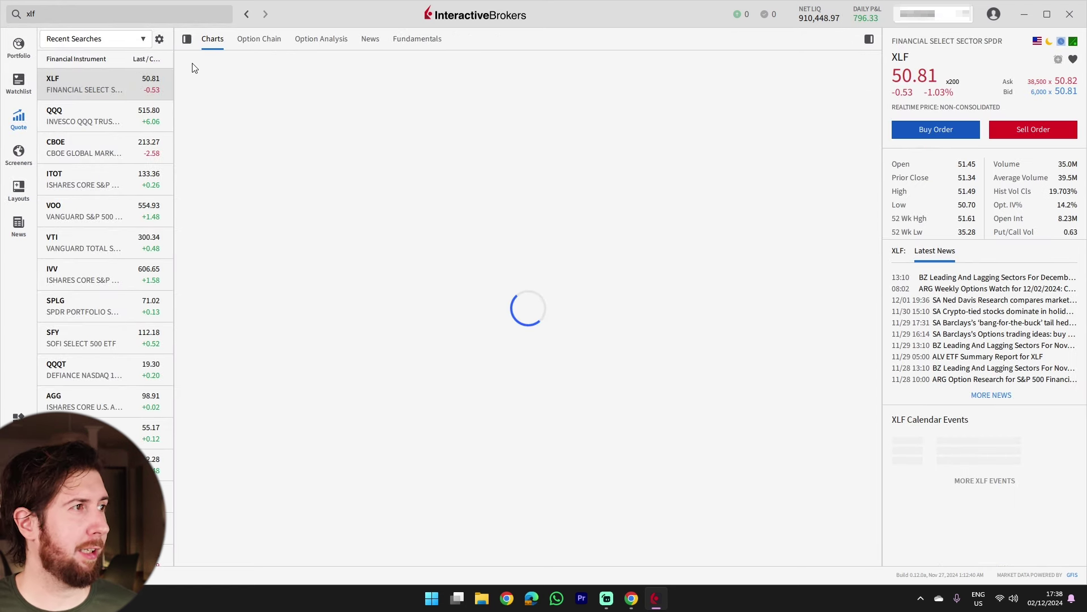
pyautogui.click(256, 40)
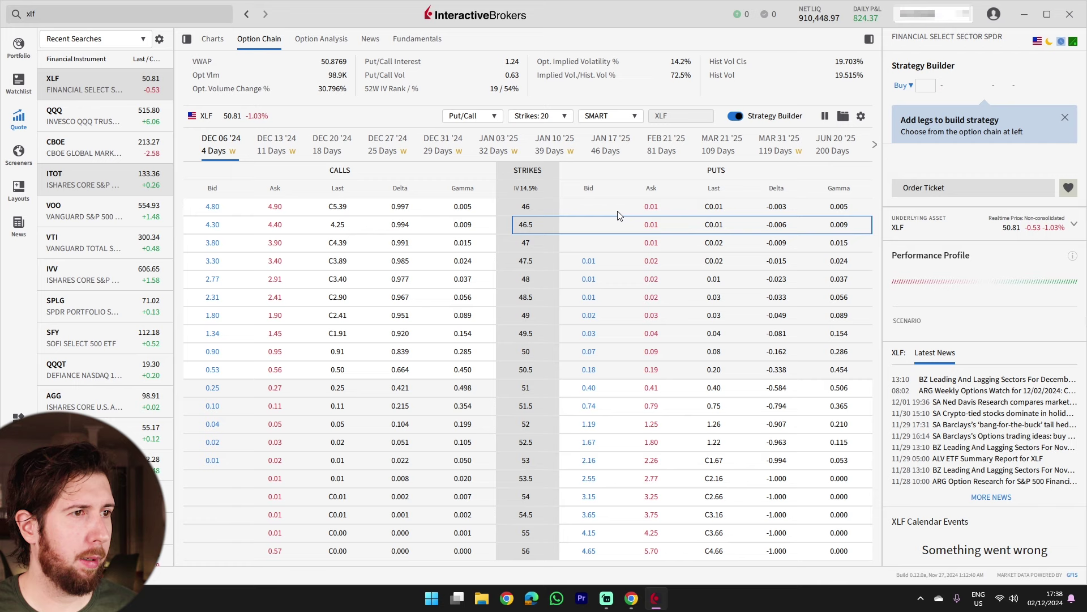
pyautogui.click(1066, 118)
pyautogui.click(738, 117)
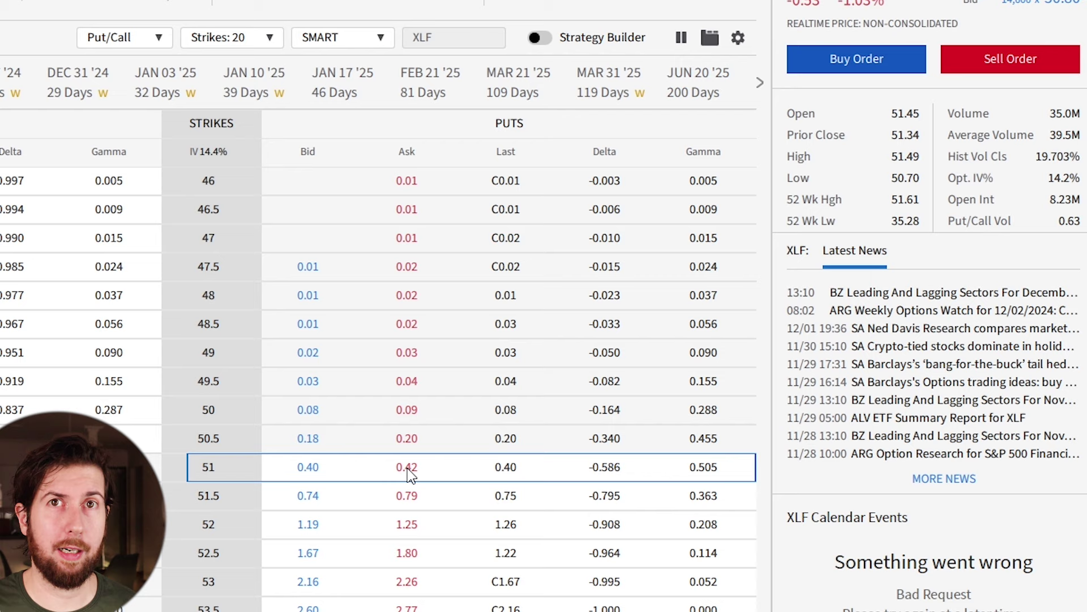
# - Sell 1 contract of the XLF Dec06'24 51 put as a market order with day time-in-force and transmit it
pyautogui.click(410, 473)
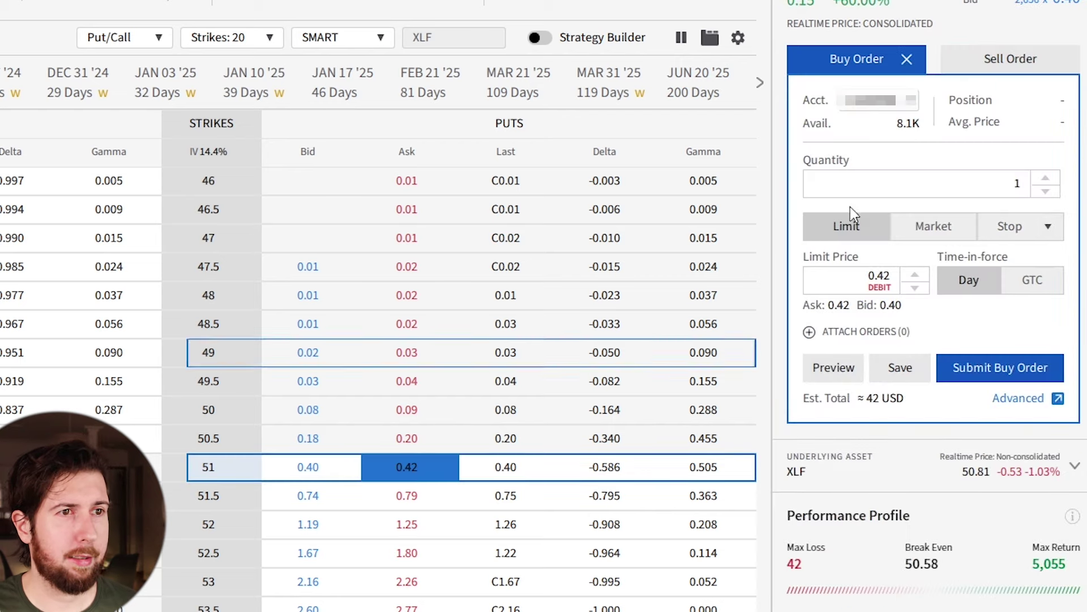
pyautogui.click(1007, 61)
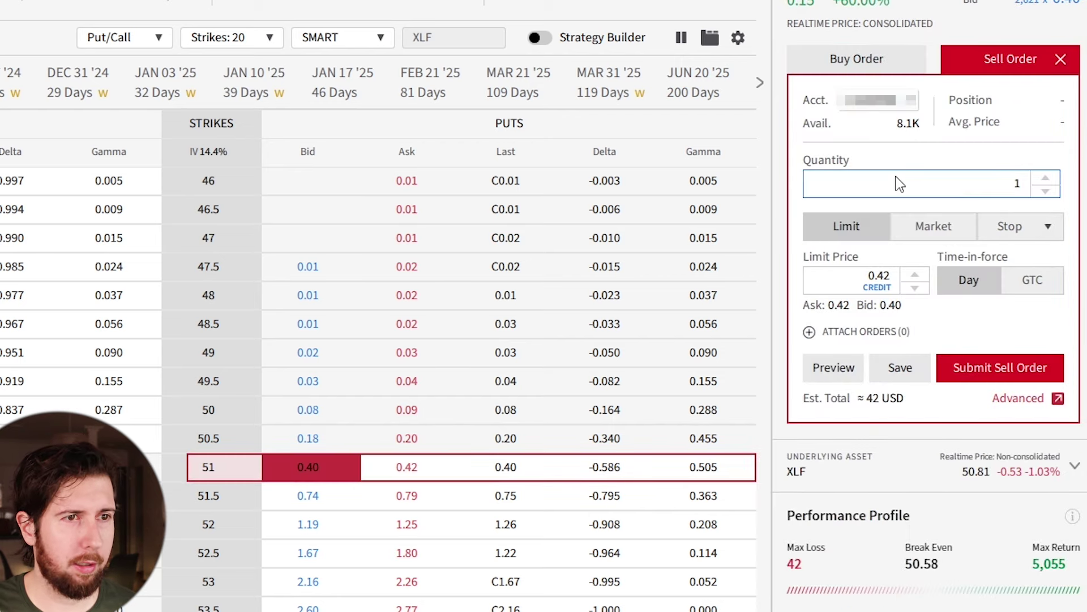
pyautogui.click(945, 228)
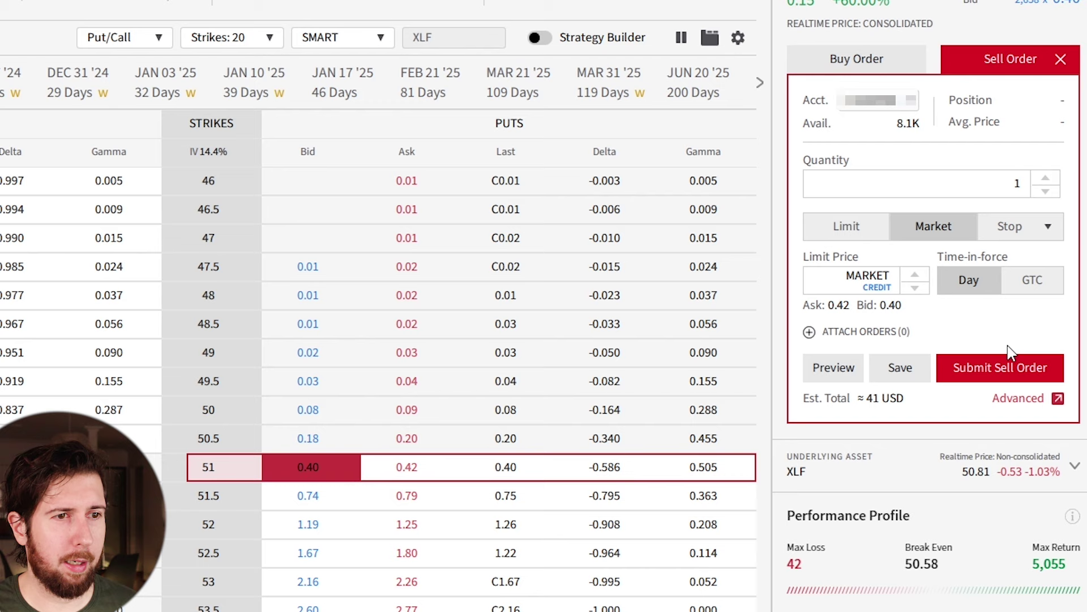
pyautogui.click(997, 370)
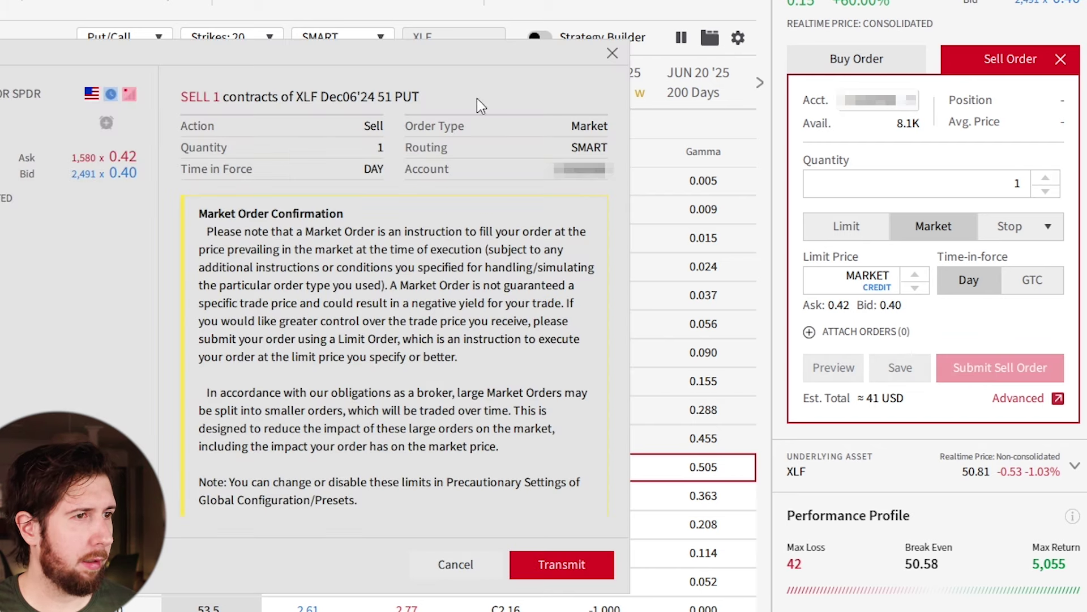
pyautogui.click(571, 564)
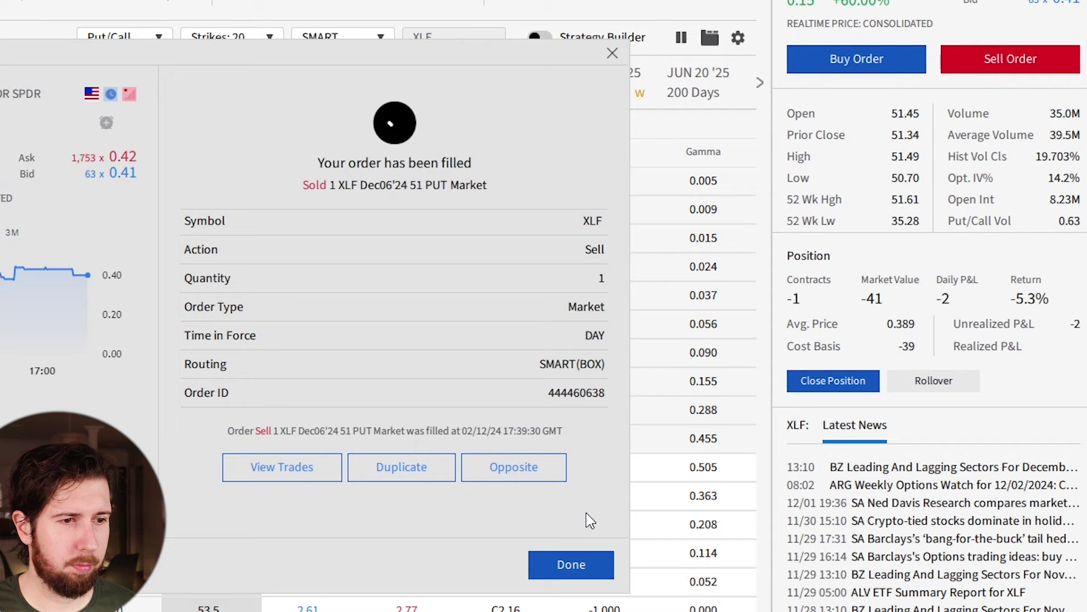
pyautogui.click(576, 564)
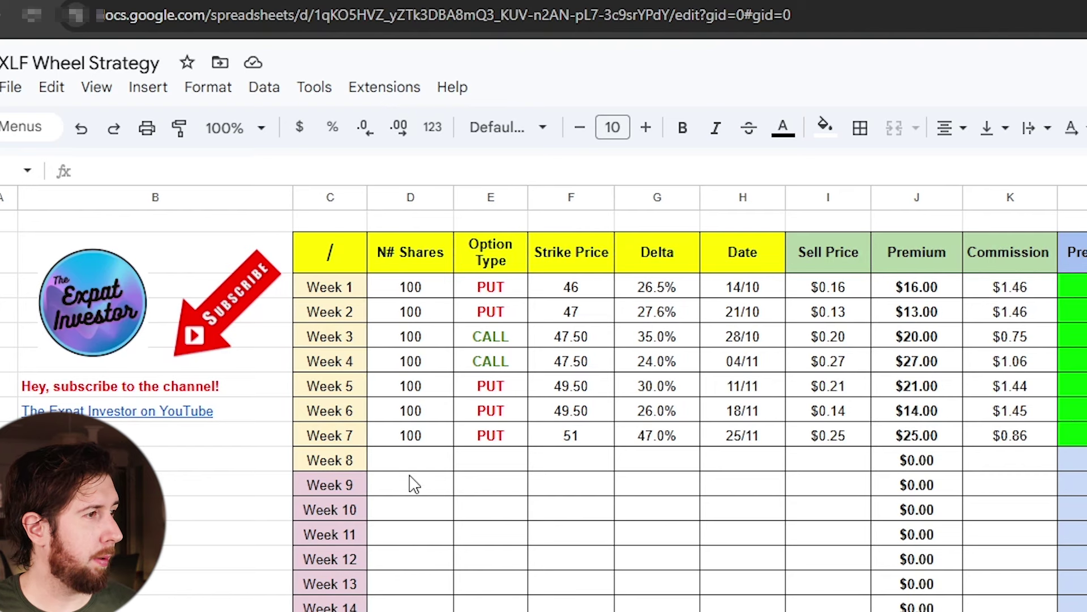
# - In the XLF Wheel Strategy spreadsheet, fill Week 8 with 100 shares, option type PUT and strike price 51
pyautogui.click(416, 478)
pyautogui.press('Up')
pyautogui.write('100')
pyautogui.press('Return')
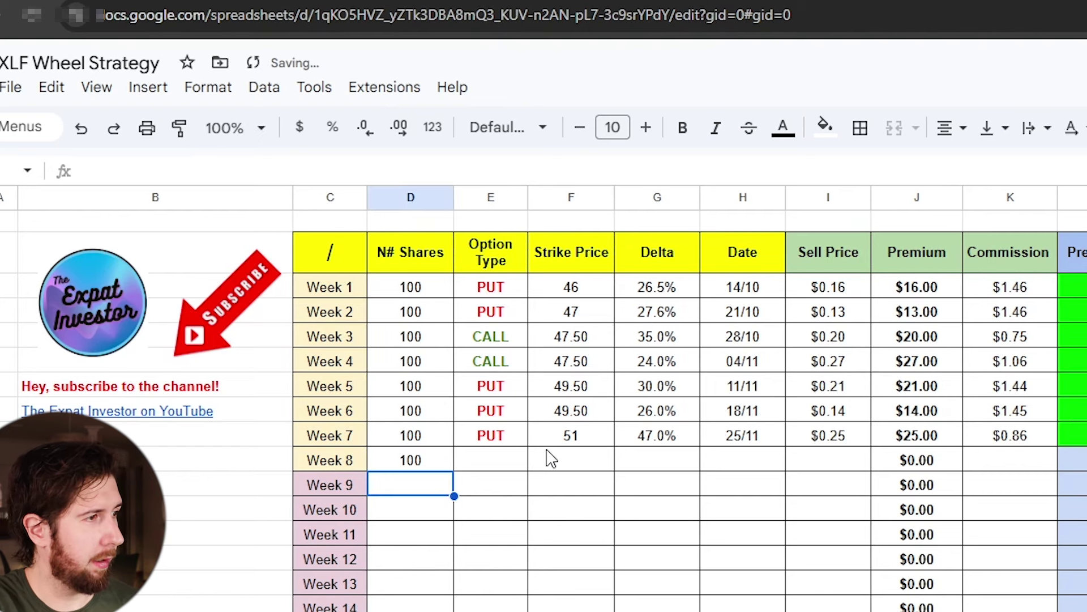
pyautogui.press('Up')
pyautogui.press('Right')
pyautogui.write('PUT')
pyautogui.press('Tab')
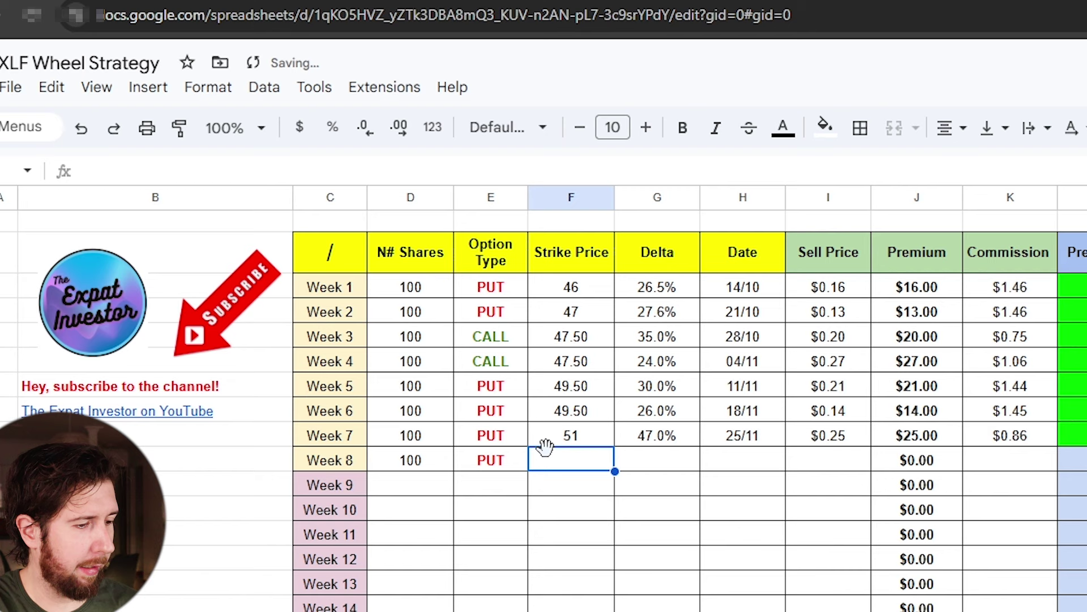
pyautogui.write('51')
pyautogui.press('Tab')
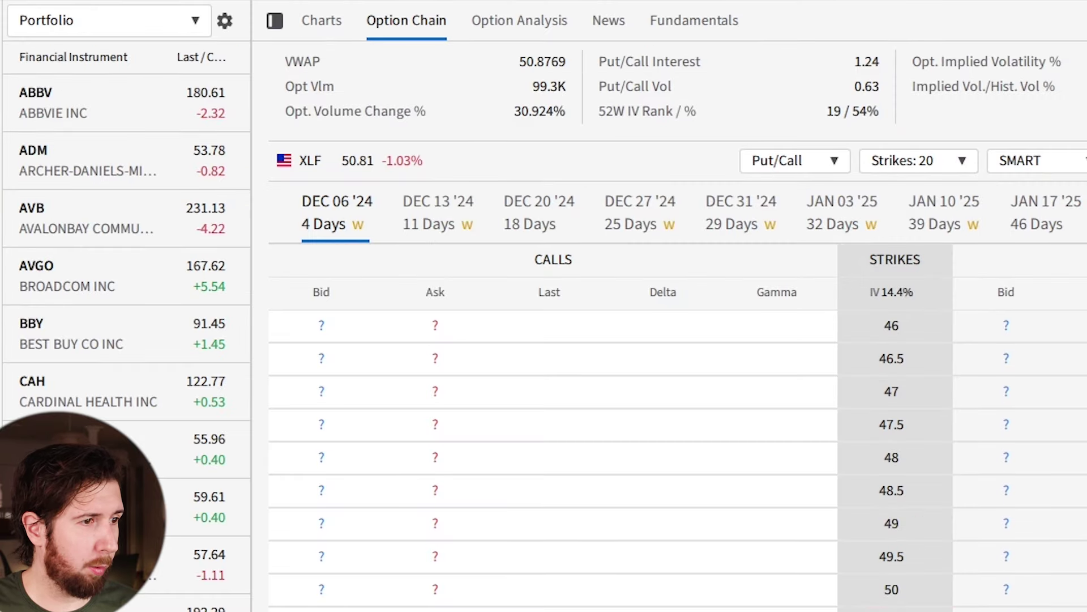
# - Check the 51 put's delta in the Interactive Brokers option chain and enter 58% as the Week 8 delta in the spreadsheet
pyautogui.click(929, 348)
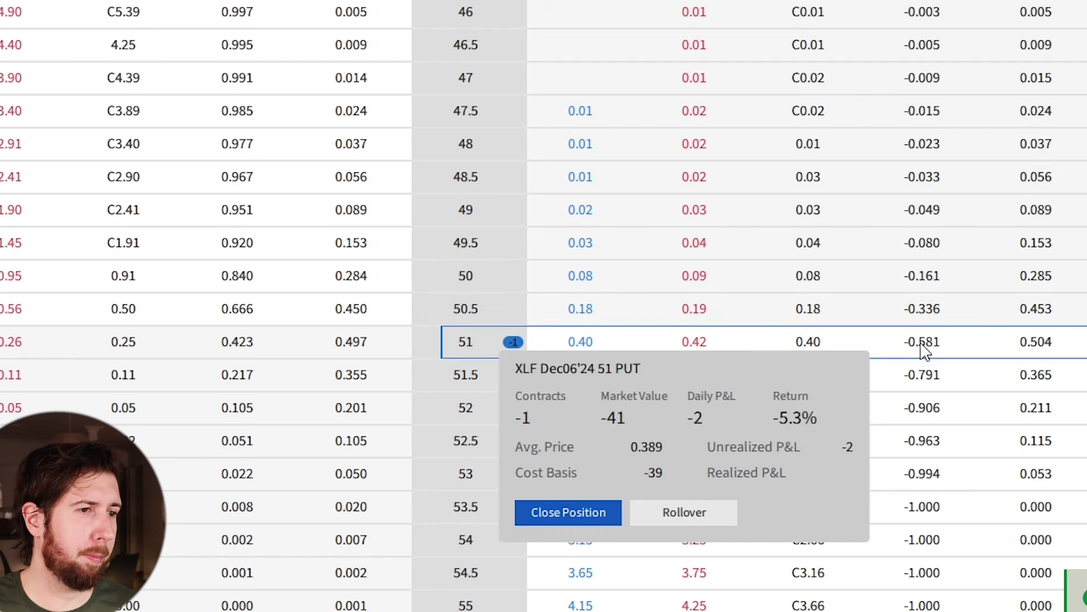
pyautogui.click(929, 348)
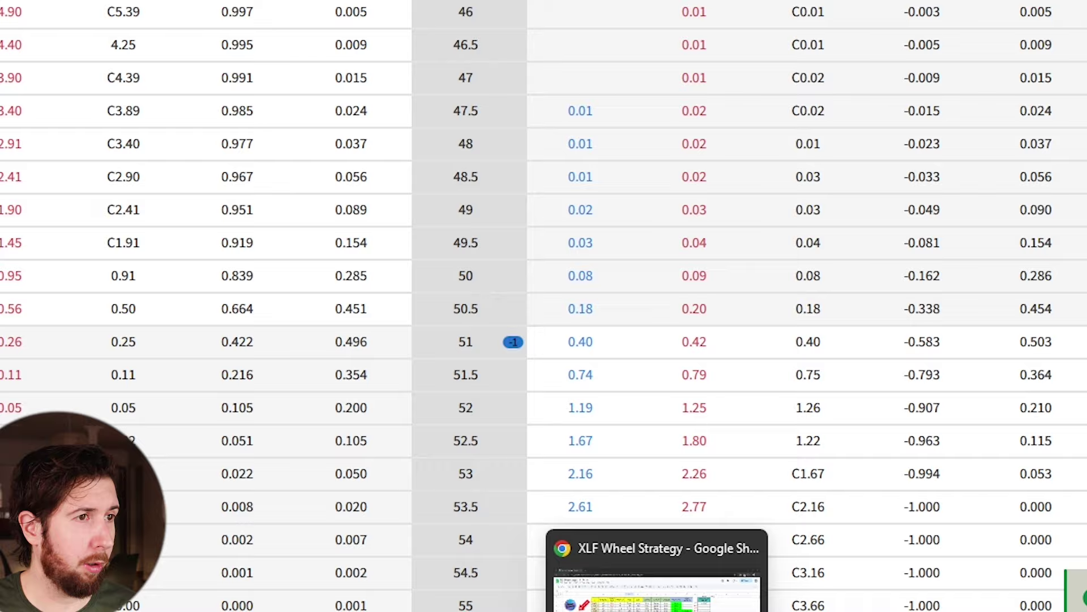
pyautogui.click(657, 590)
pyautogui.write('58')
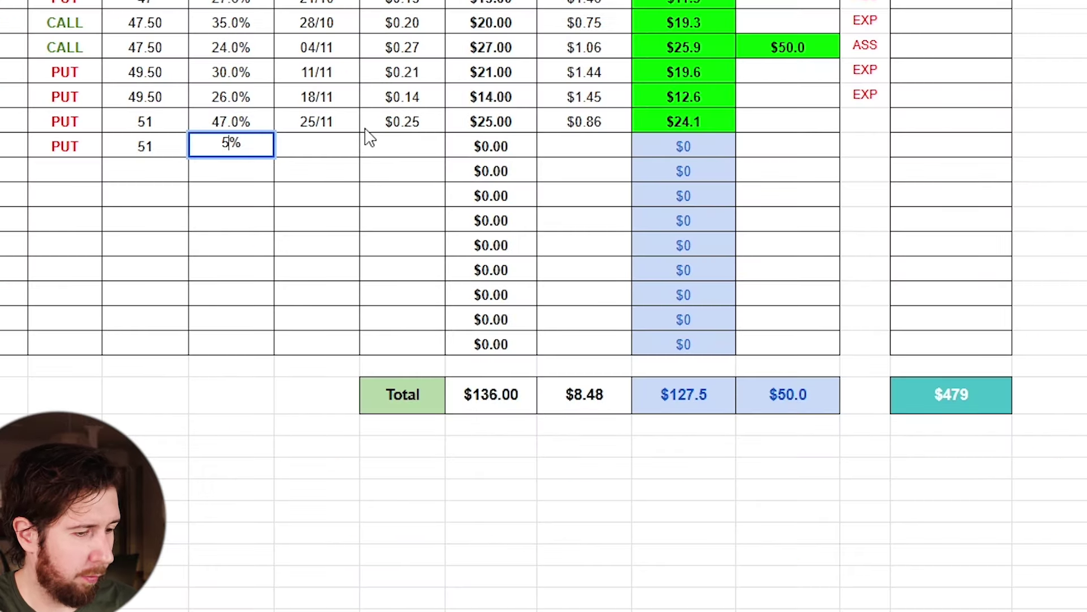
pyautogui.press('Tab')
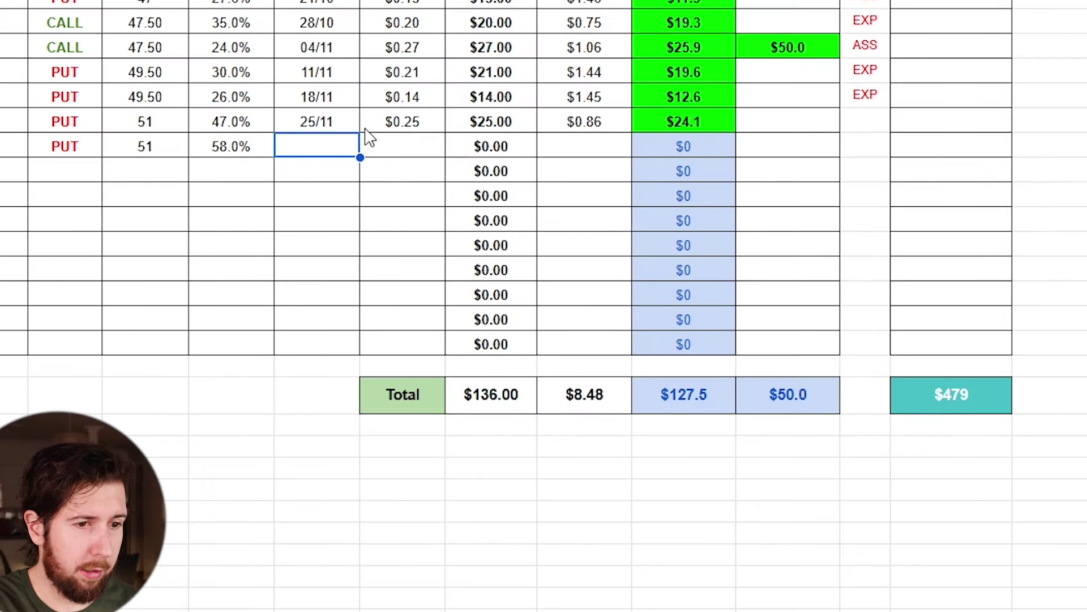
# - Complete the Week 8 row with date 02/12, sell price 0.4 and commission 1.05
pyautogui.write('02/12')
pyautogui.press('Tab')
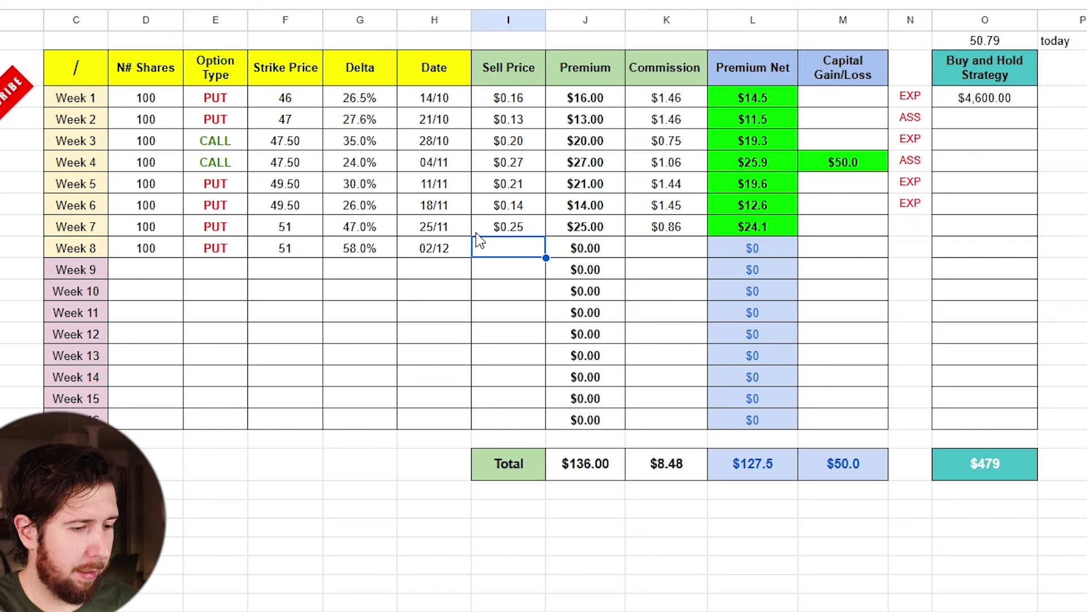
pyautogui.write('0.4')
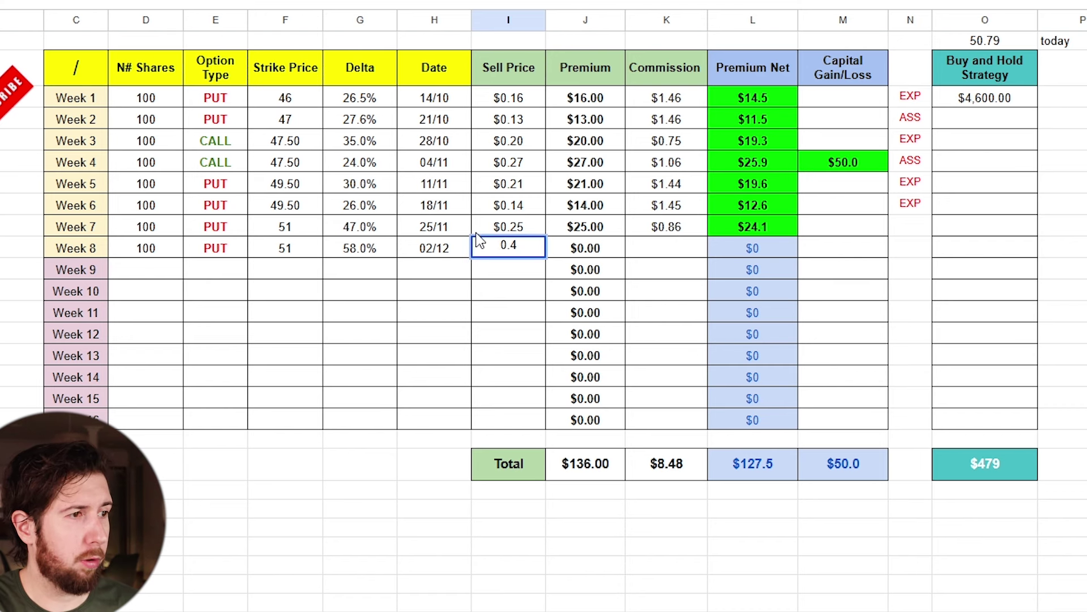
pyautogui.press('Tab')
pyautogui.press('Tab')
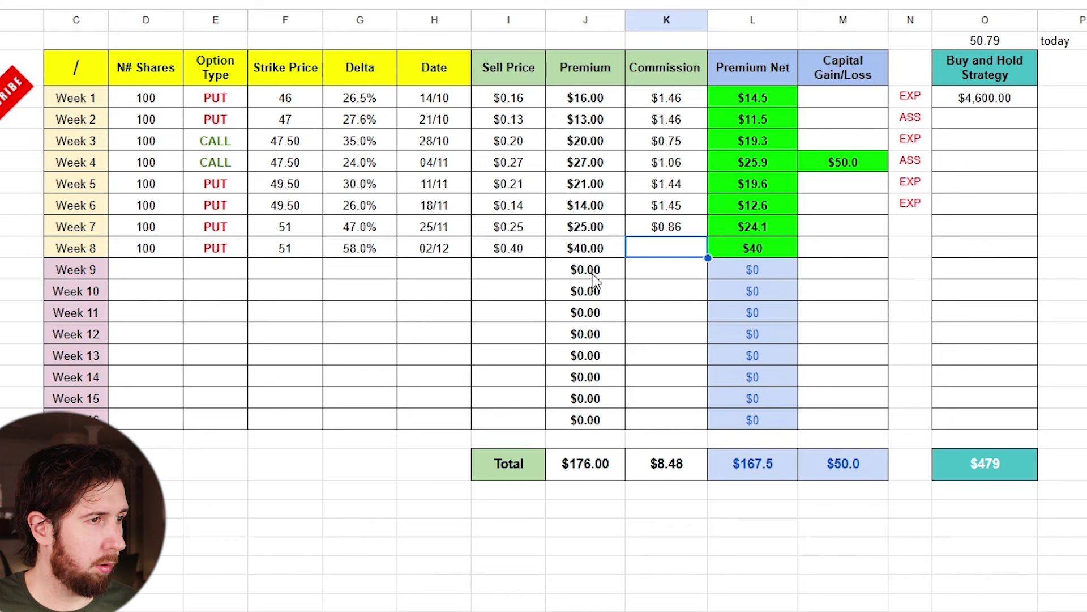
pyautogui.write('1.05')
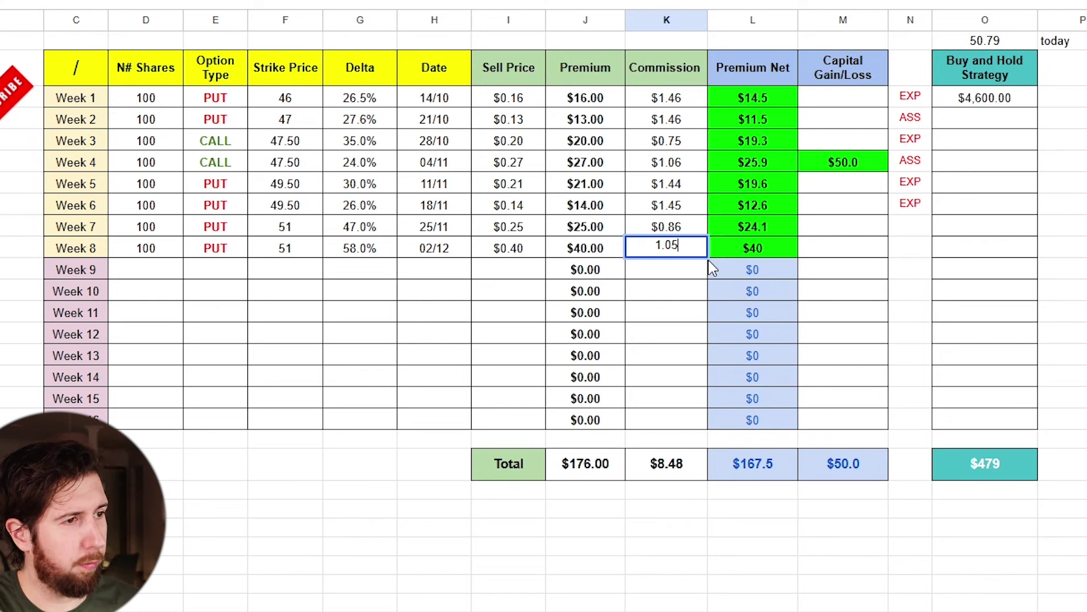
pyautogui.press('Tab')
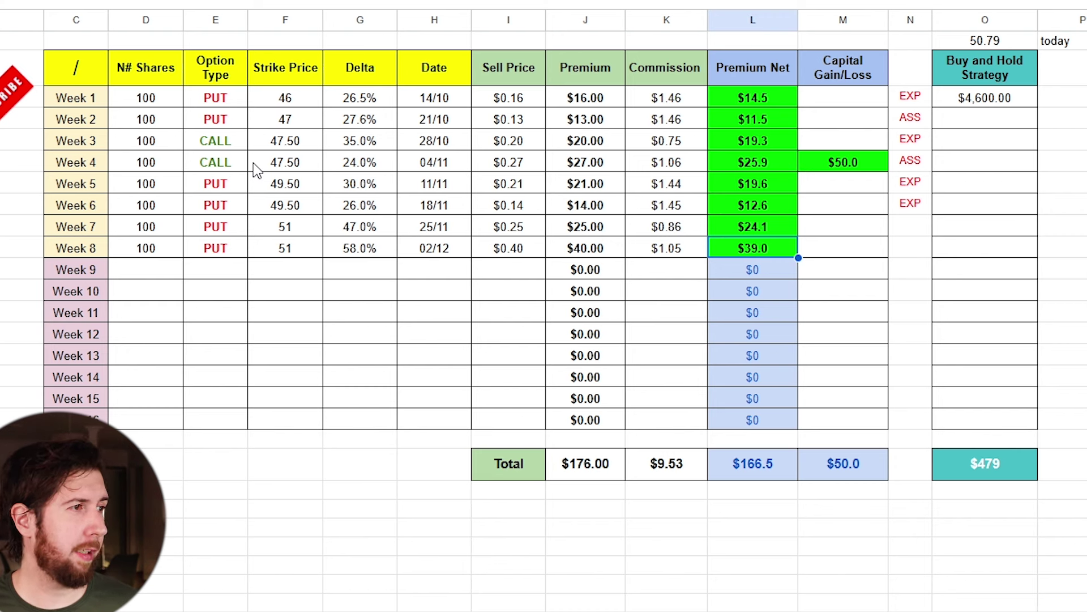
# - Review the Week 4 capital gain and its strike prices, then compare the premium and capital gain totals with the buy-and-hold total
pyautogui.click(867, 161)
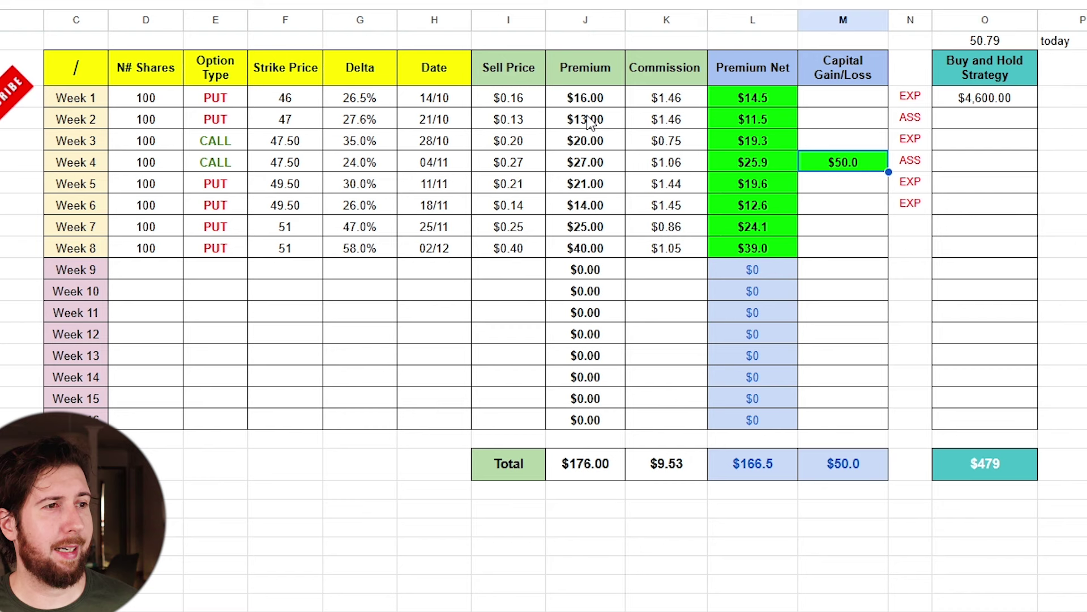
pyautogui.click(299, 127)
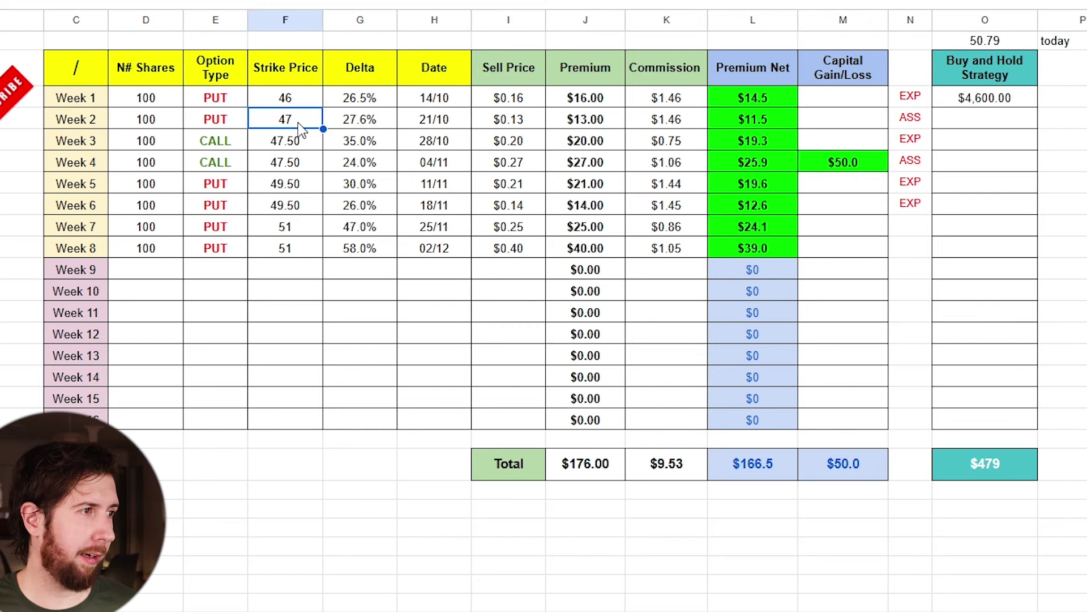
pyautogui.click(303, 169)
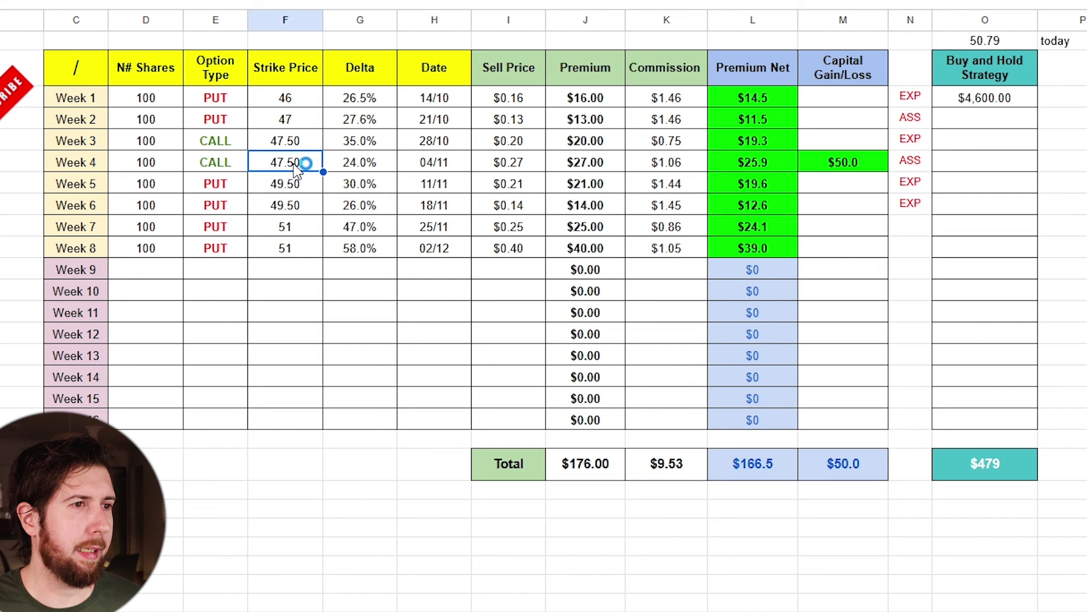
pyautogui.click(844, 163)
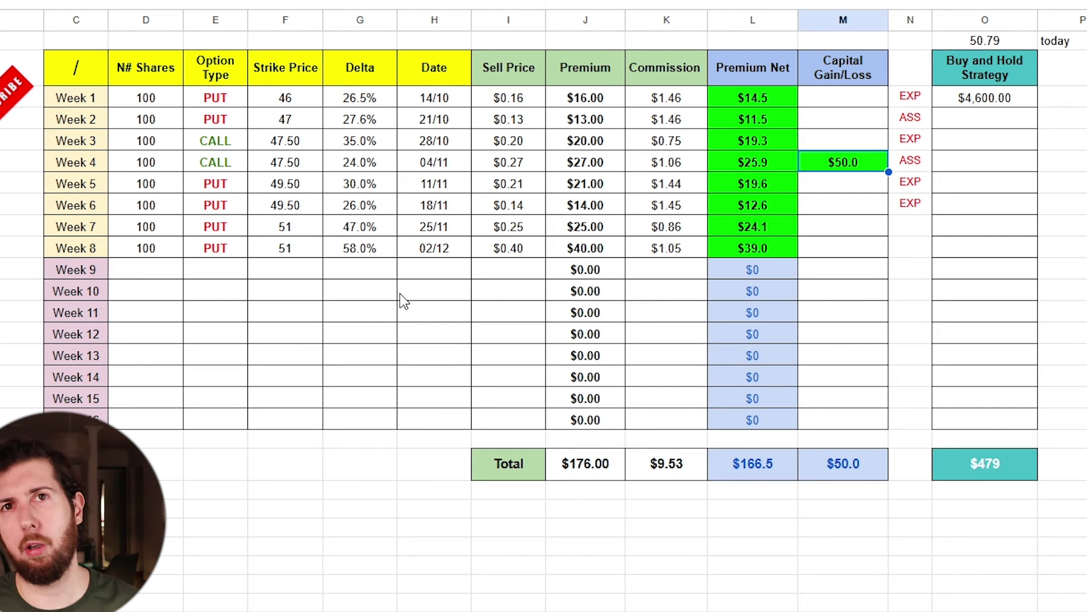
pyautogui.click(854, 269)
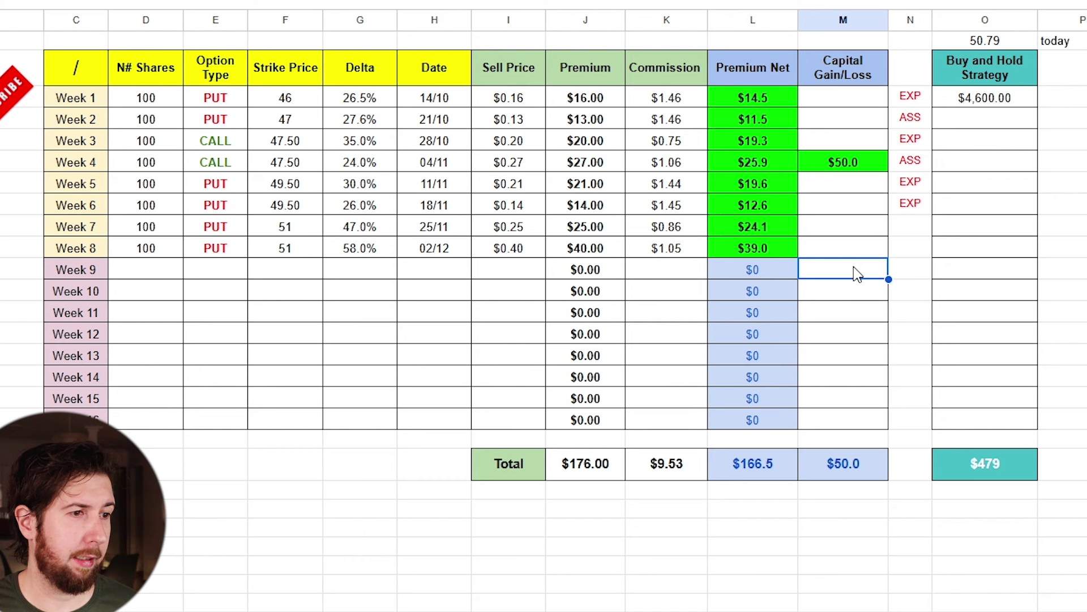
pyautogui.click(805, 249)
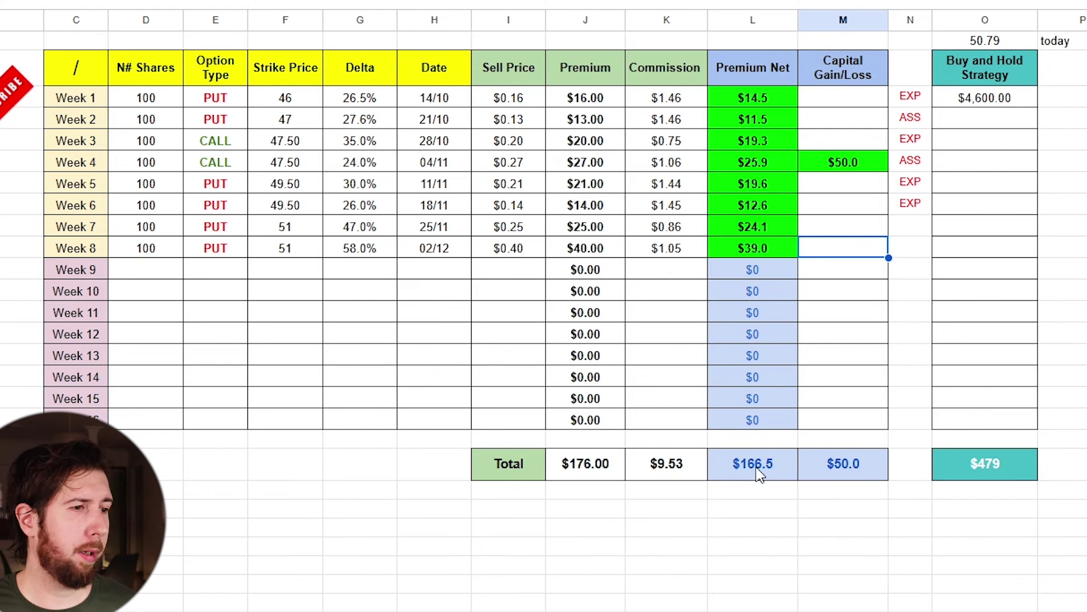
pyautogui.click(773, 479)
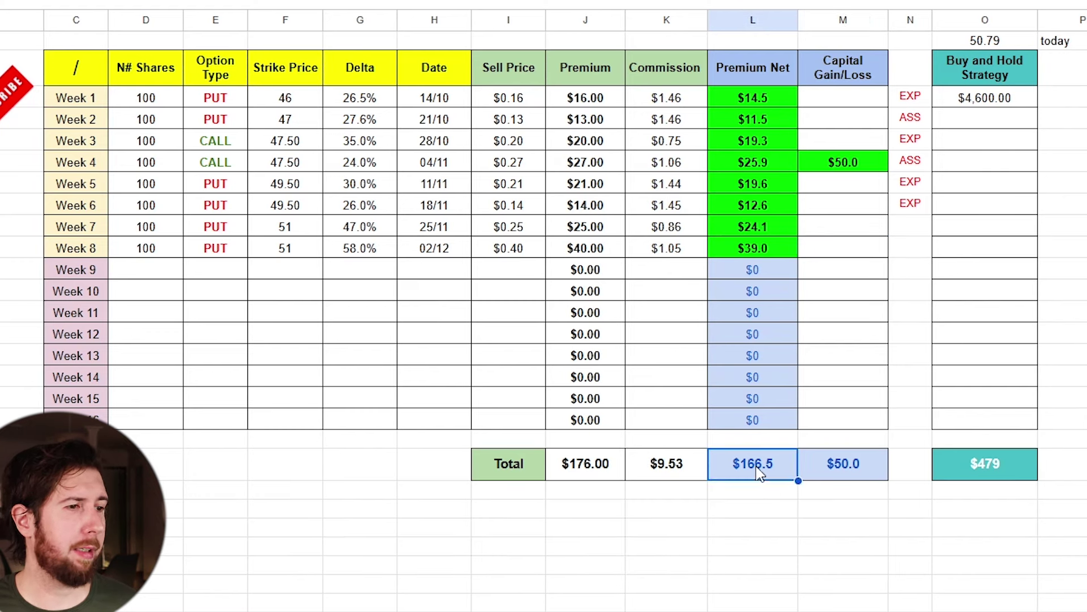
pyautogui.click(855, 466)
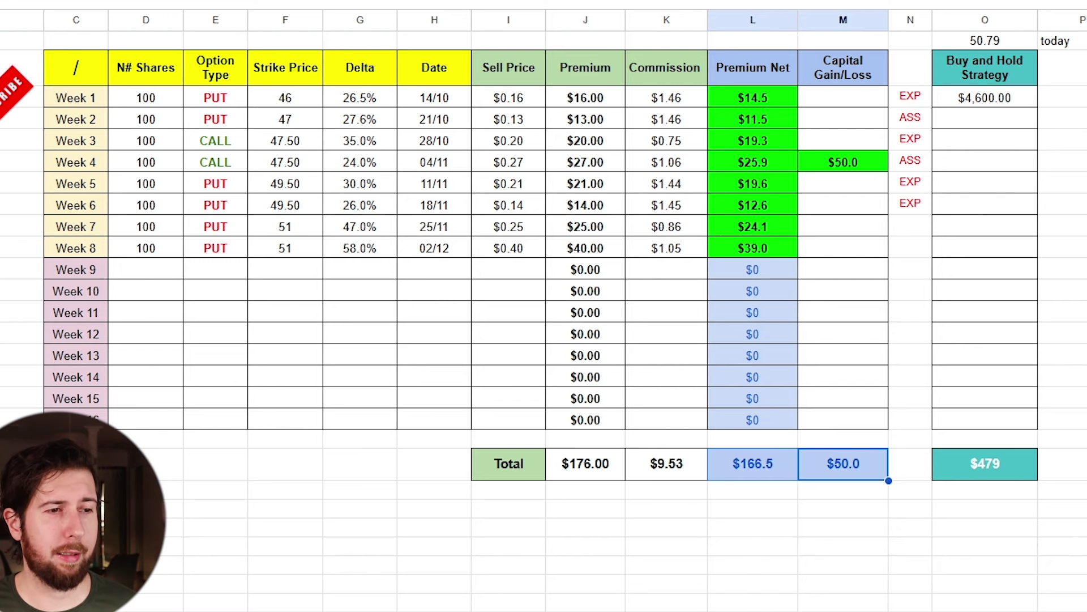
pyautogui.click(892, 531)
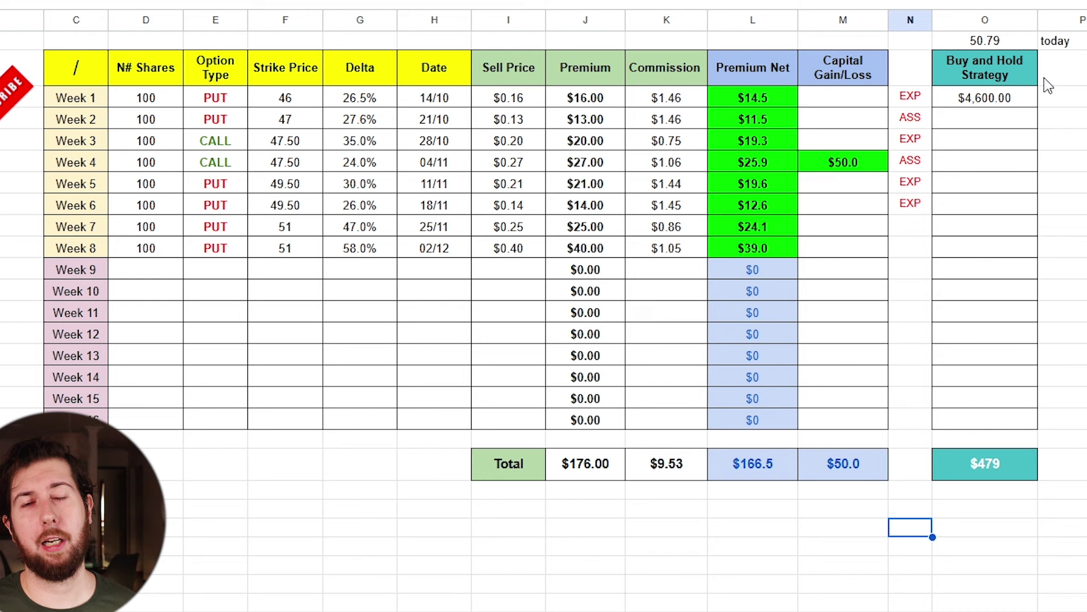
pyautogui.click(258, 100)
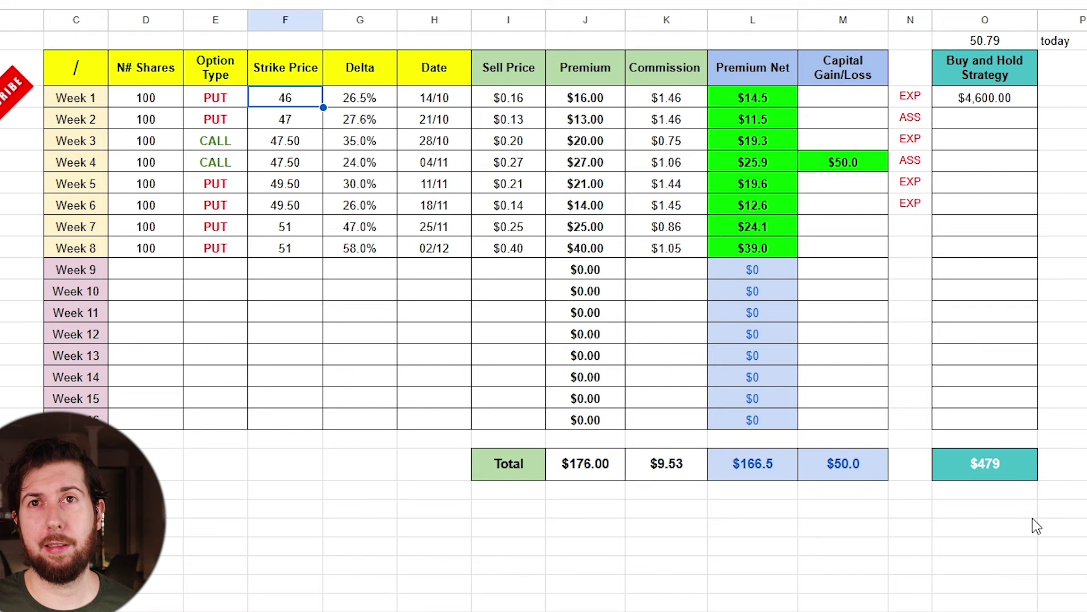
pyautogui.click(996, 463)
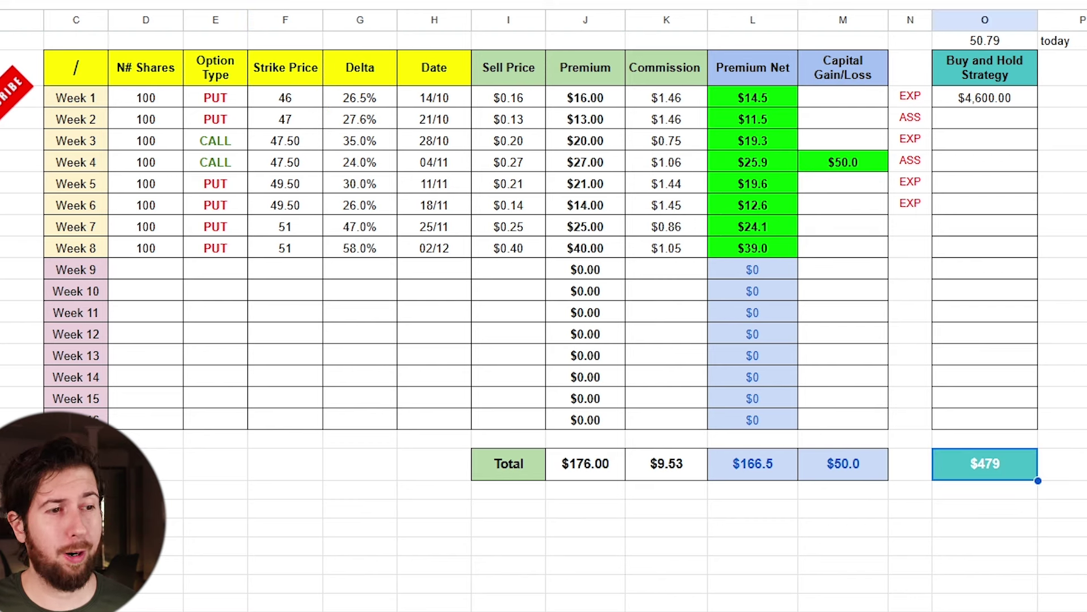